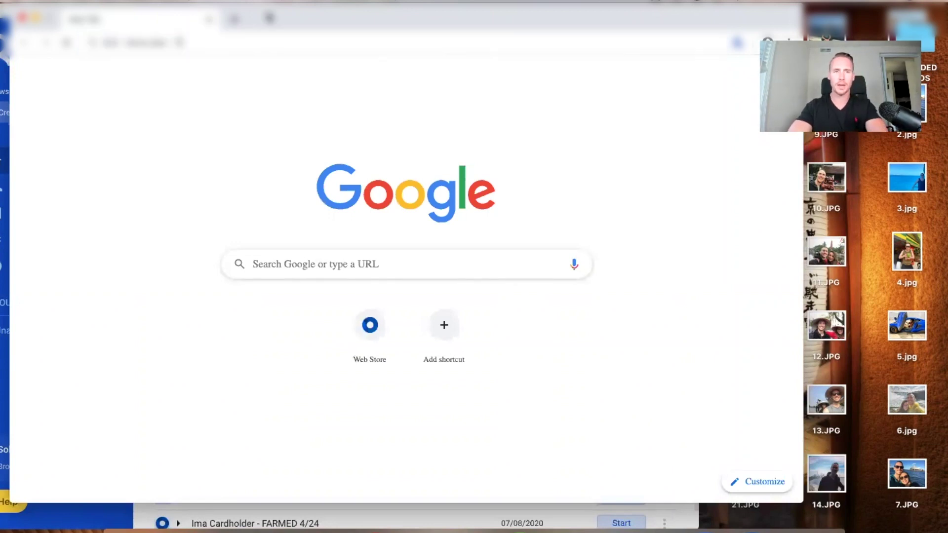
# Open facebook.com and start creating a new Page from the account's managed Pages list.
pyautogui.write('facebook.com')
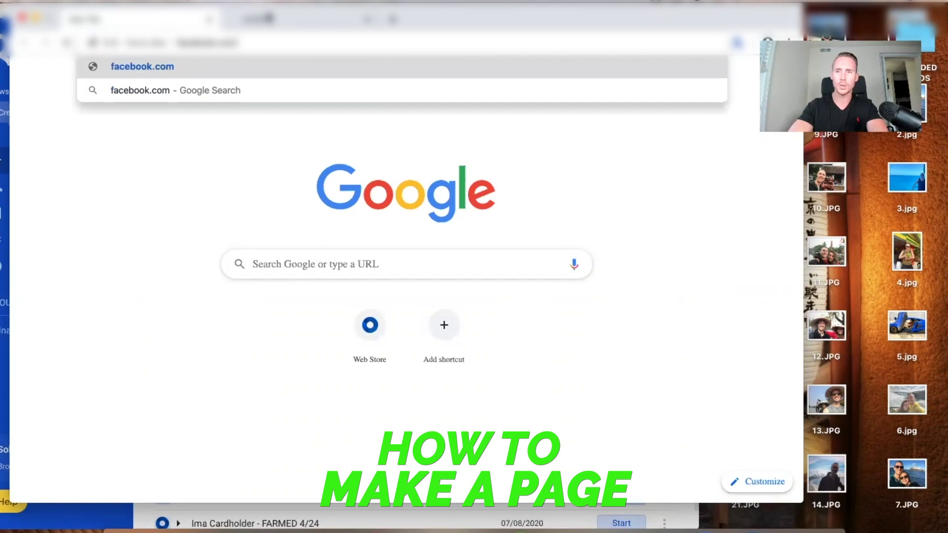
pyautogui.press('Escape')
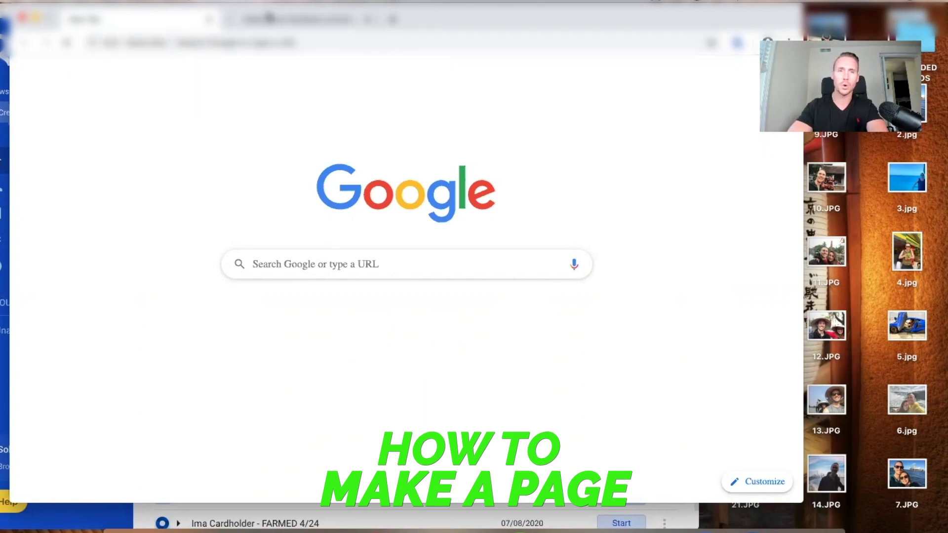
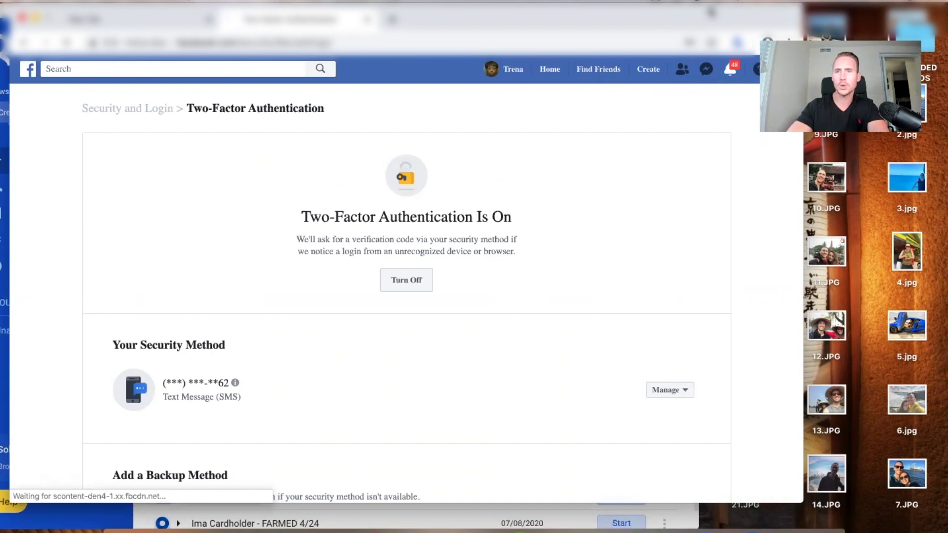
pyautogui.press('super+l')
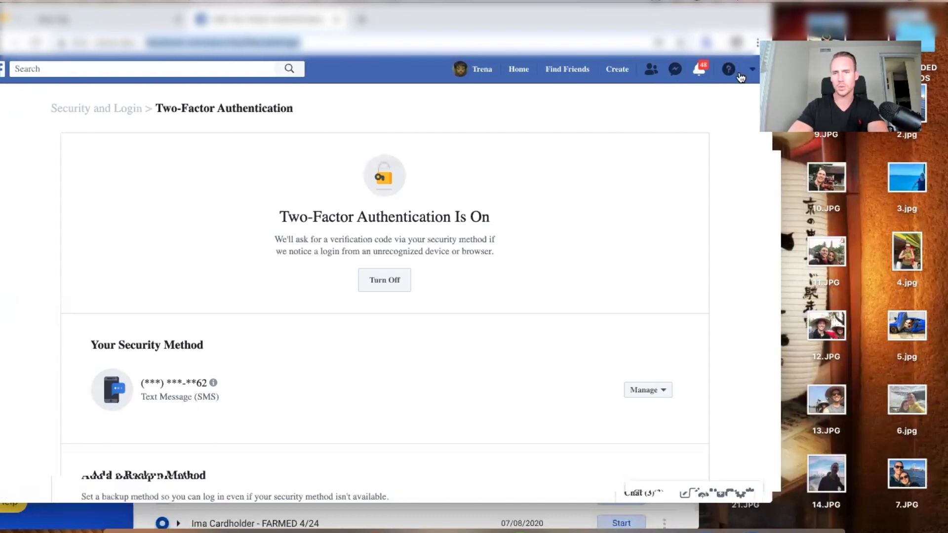
pyautogui.click(740, 75)
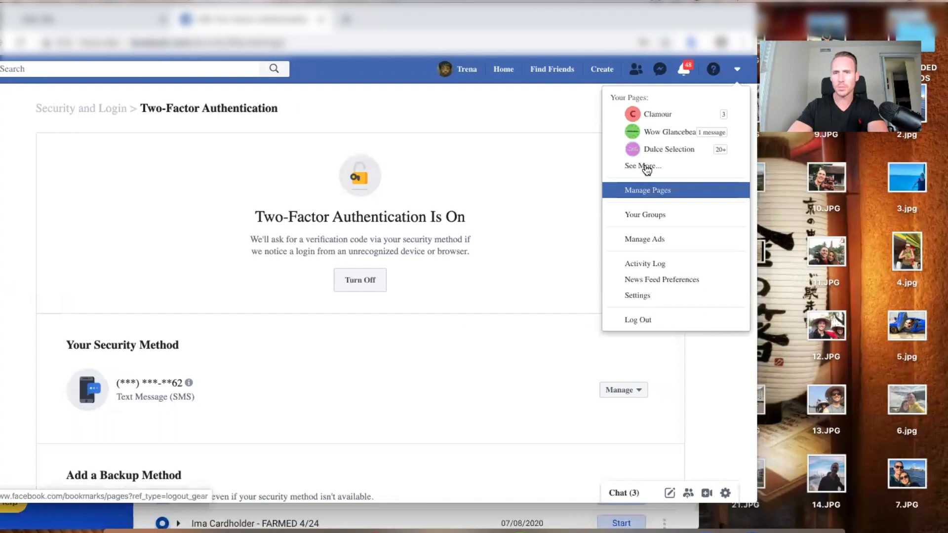
pyautogui.click(645, 192)
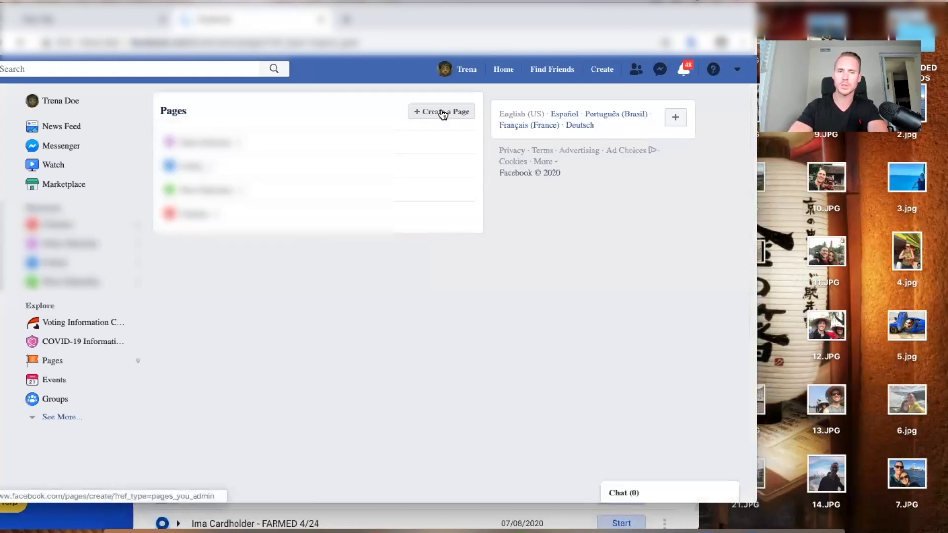
pyautogui.click(443, 113)
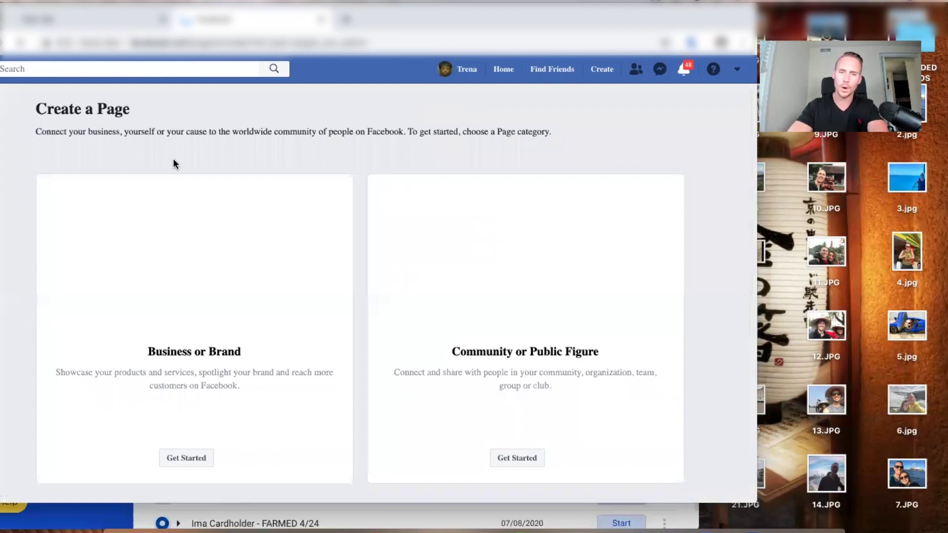
# Create a Community or Public Figure Page named "Truly Yours" with the category "community", skipping the profile picture.
pyautogui.click(466, 258)
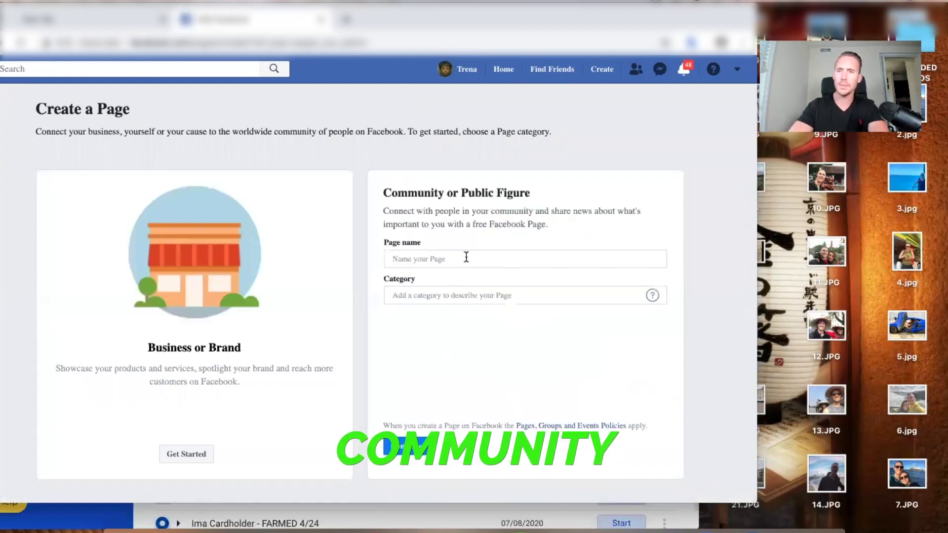
pyautogui.click(466, 258)
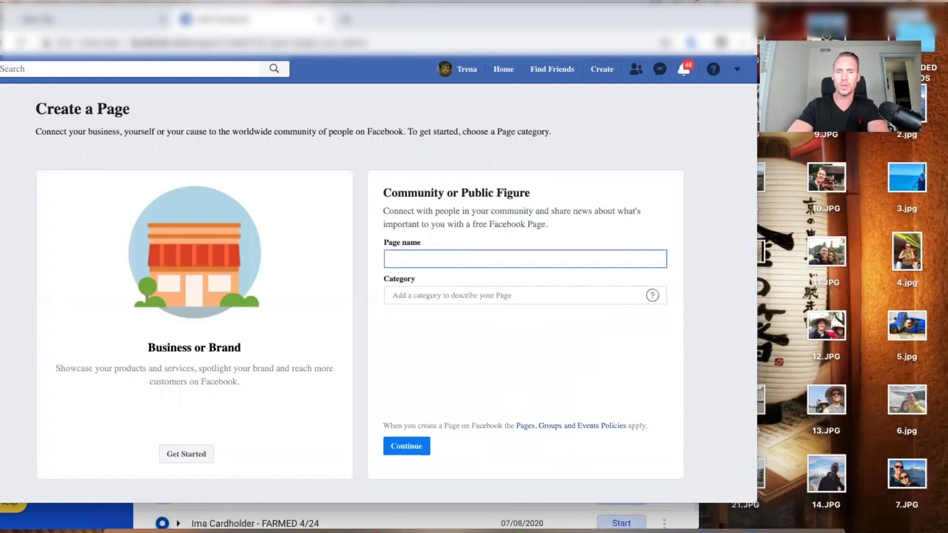
pyautogui.write('Truly Yours')
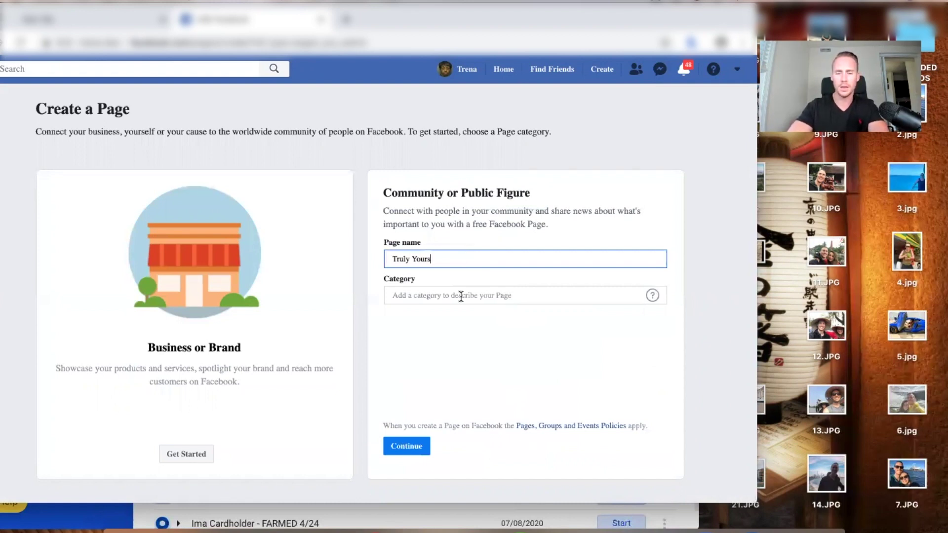
pyautogui.press('Tab')
pyautogui.write('commun')
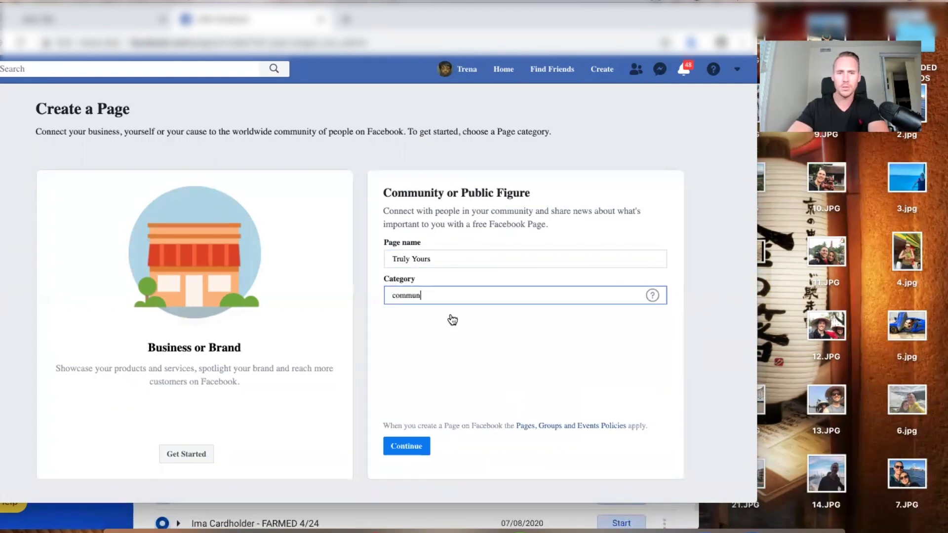
pyautogui.write('ity')
pyautogui.click(411, 440)
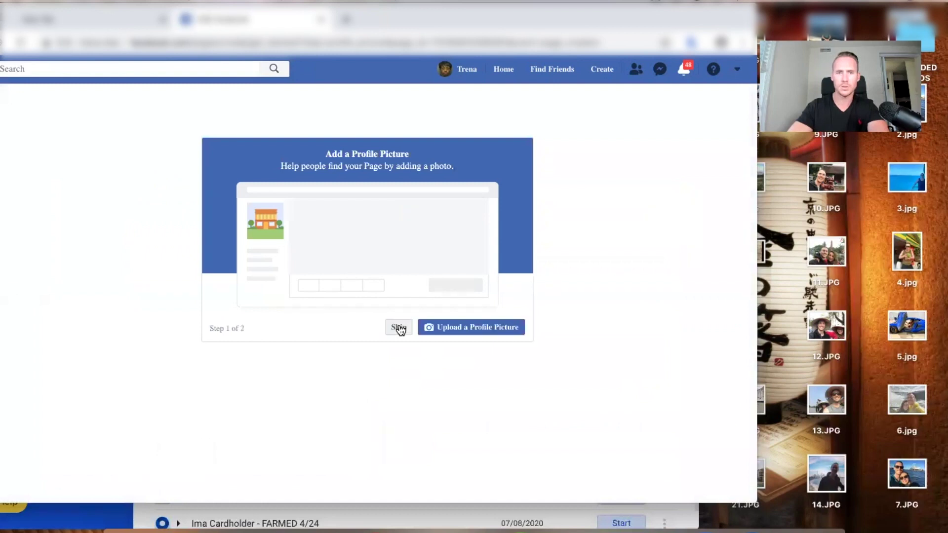
pyautogui.click(399, 328)
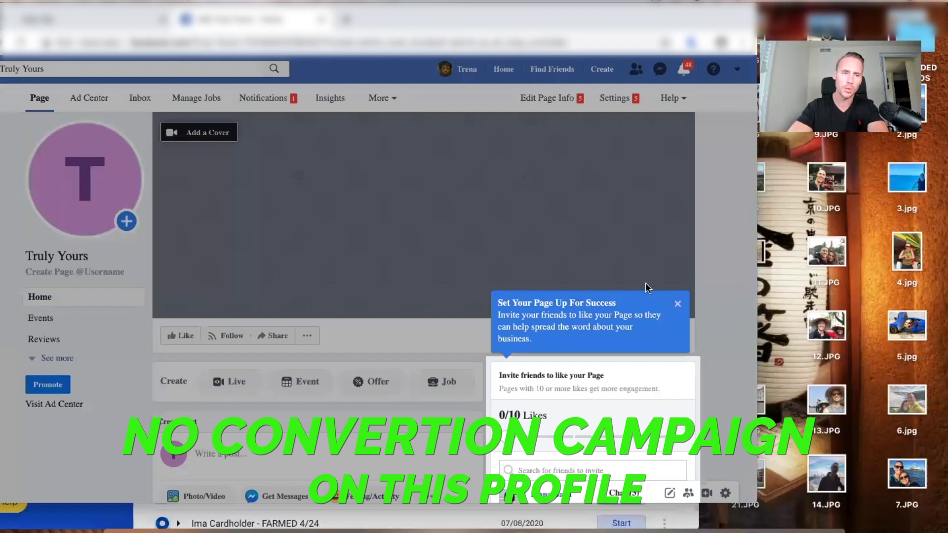
# Launch a Promote Your Page ad for Truly Yours with a daily budget of $1.00 and close its results.
pyautogui.scroll(-4, 645, 289)
pyautogui.click(38, 389)
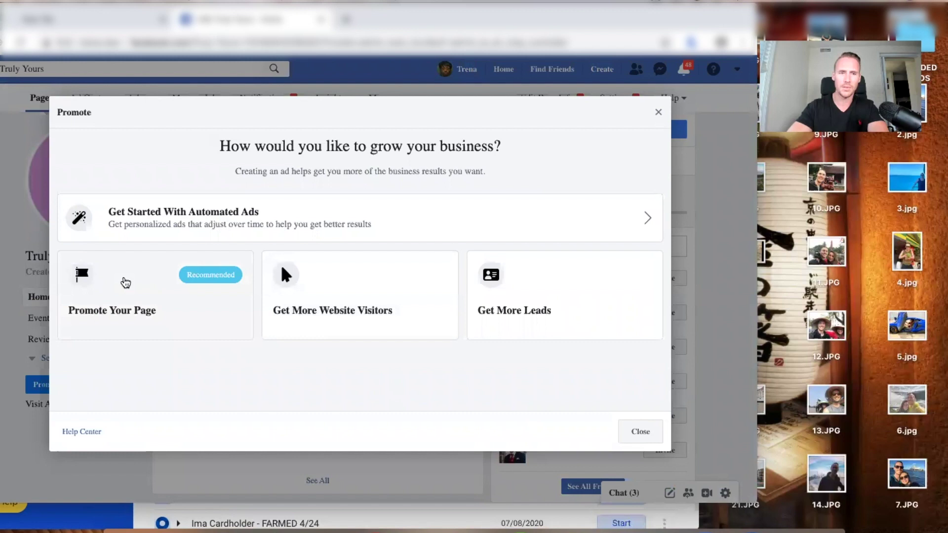
pyautogui.click(125, 282)
pyautogui.scroll(-5, 166, 220)
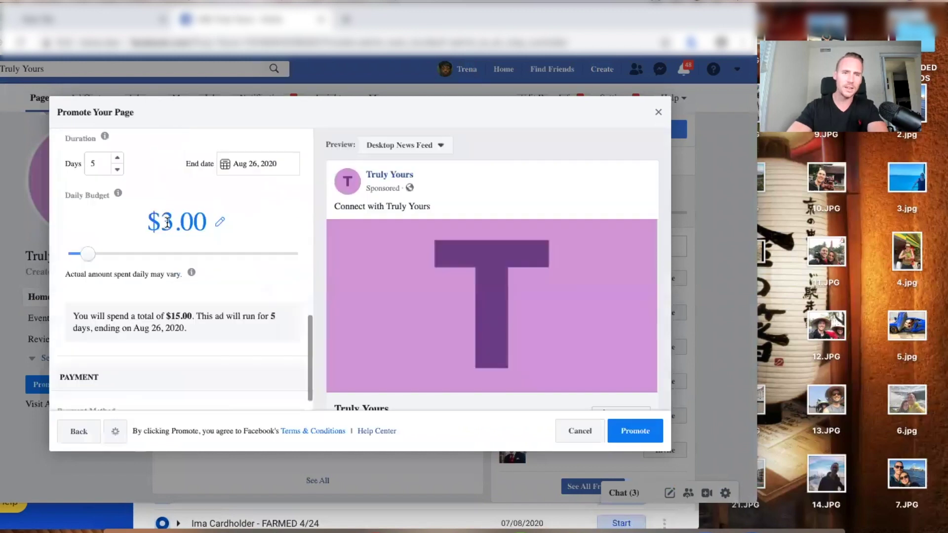
pyautogui.click(64, 257)
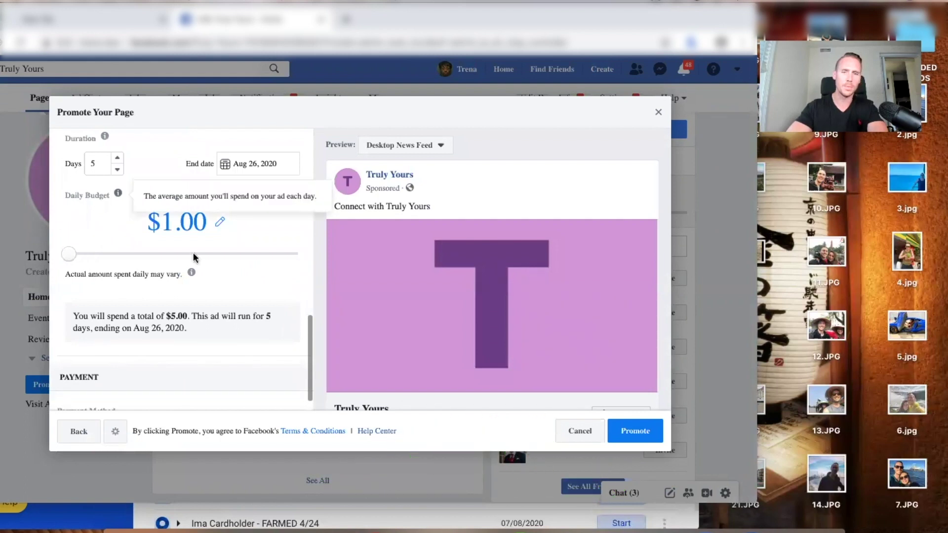
pyautogui.scroll(-1, 194, 253)
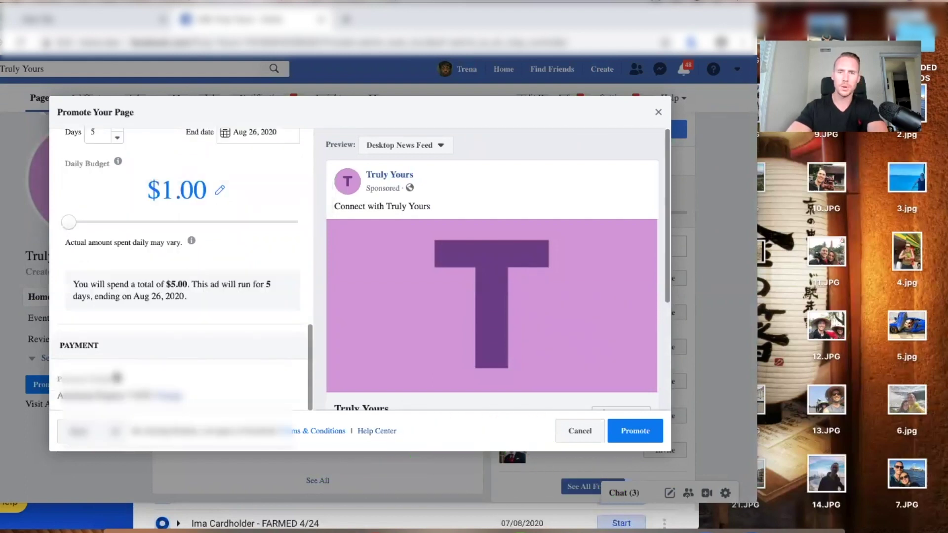
pyautogui.press('Return')
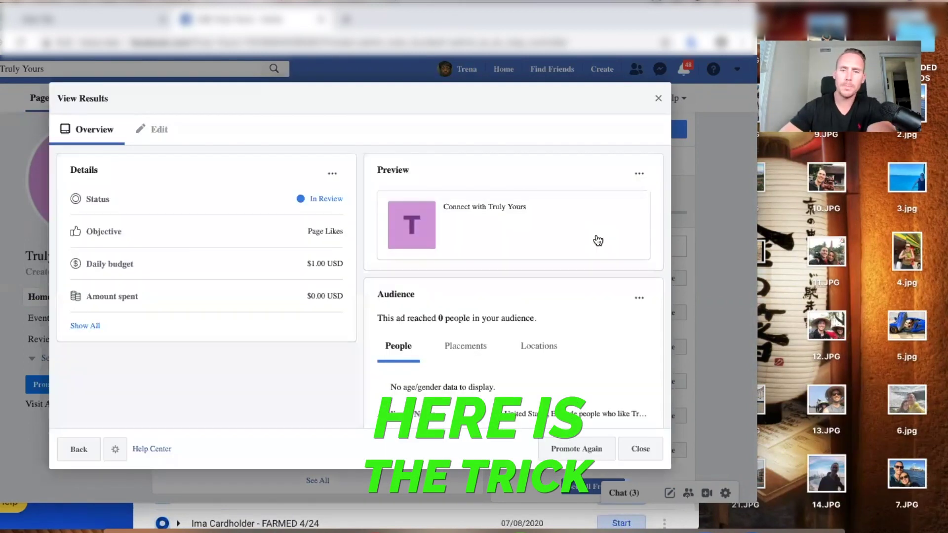
pyautogui.click(640, 449)
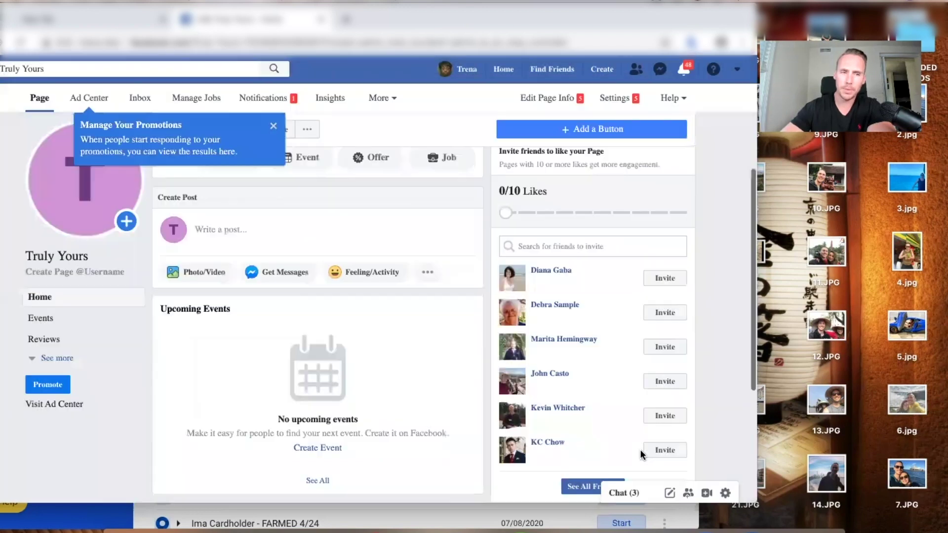
# Open the account's ad management and drill down through the In Review campaign's ad sets to its ads.
pyautogui.click(736, 72)
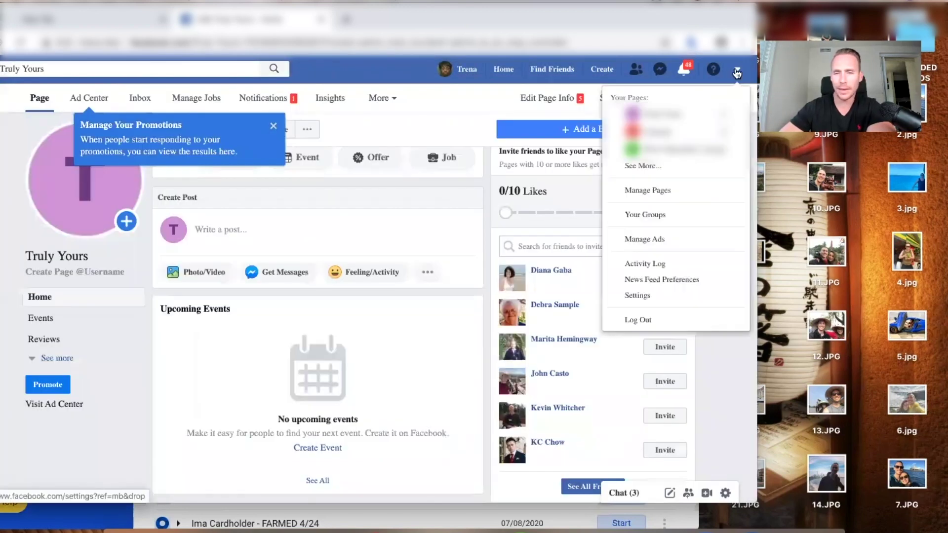
pyautogui.click(659, 241)
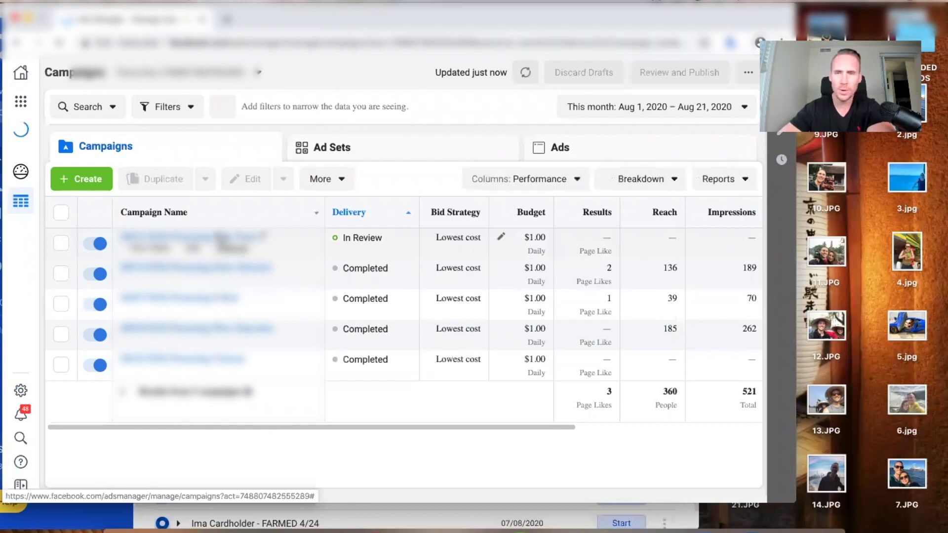
pyautogui.click(193, 237)
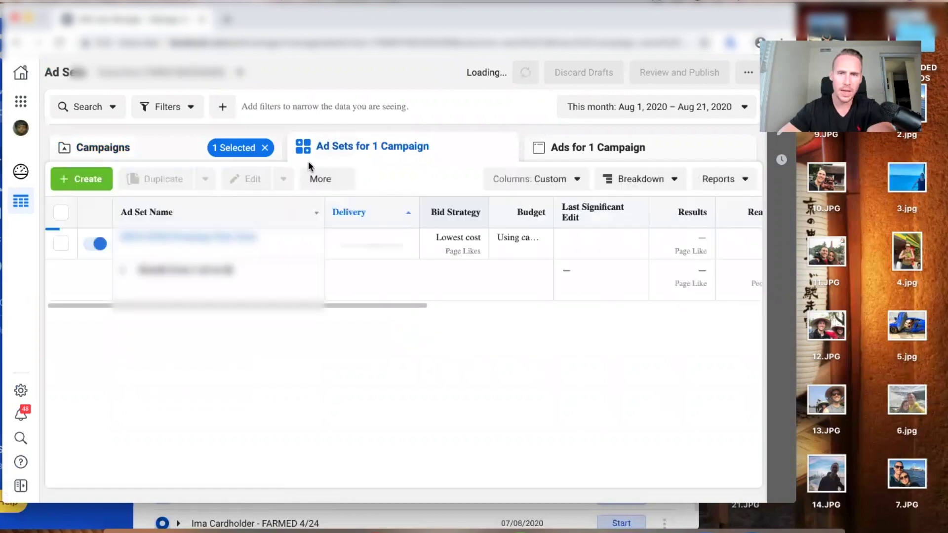
pyautogui.click(618, 158)
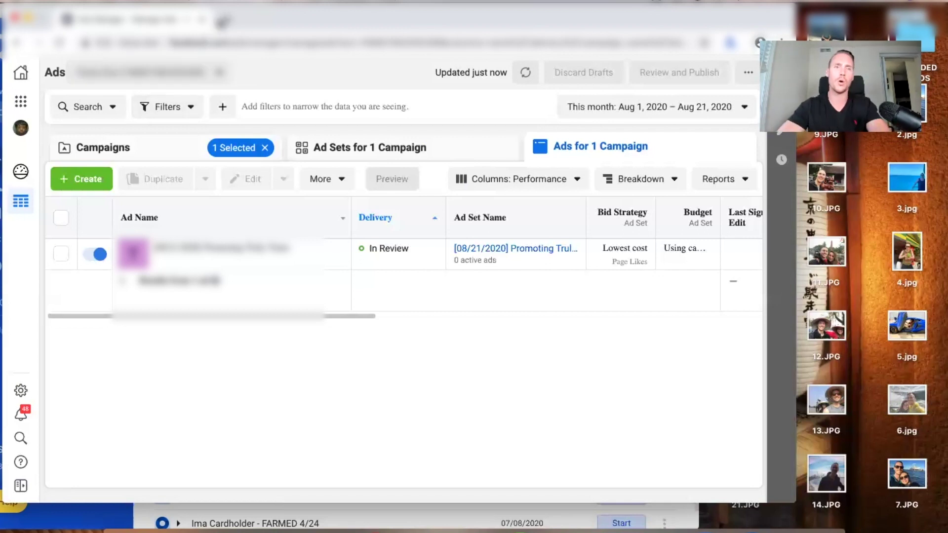
# Open Facebook's ads customer feedback page in a new browser tab using the copied URL.
pyautogui.click(223, 22)
pyautogui.write('facebook.co')
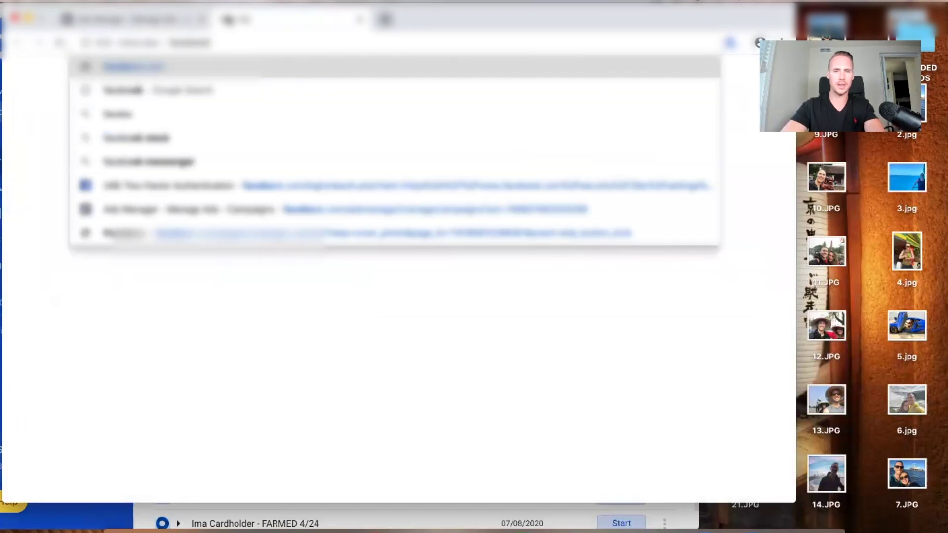
pyautogui.write('m')
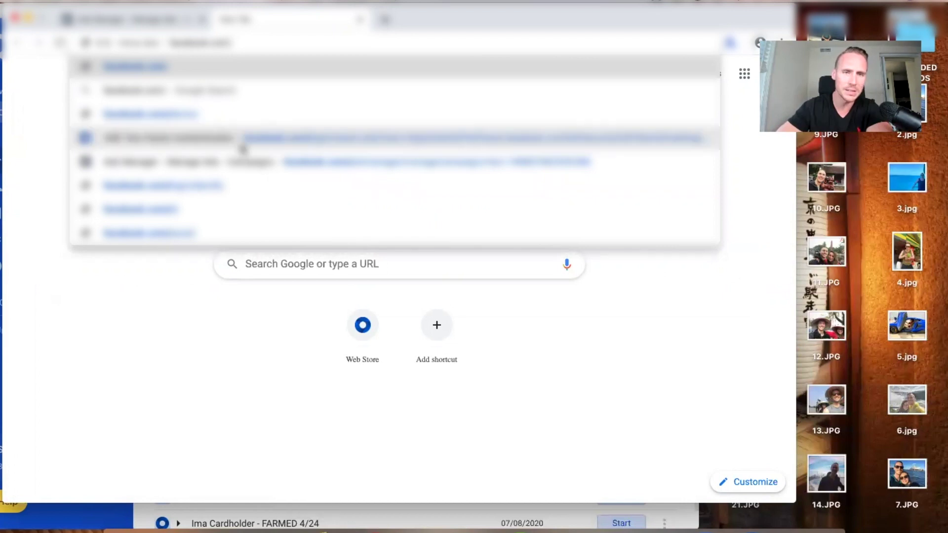
pyautogui.press('Escape')
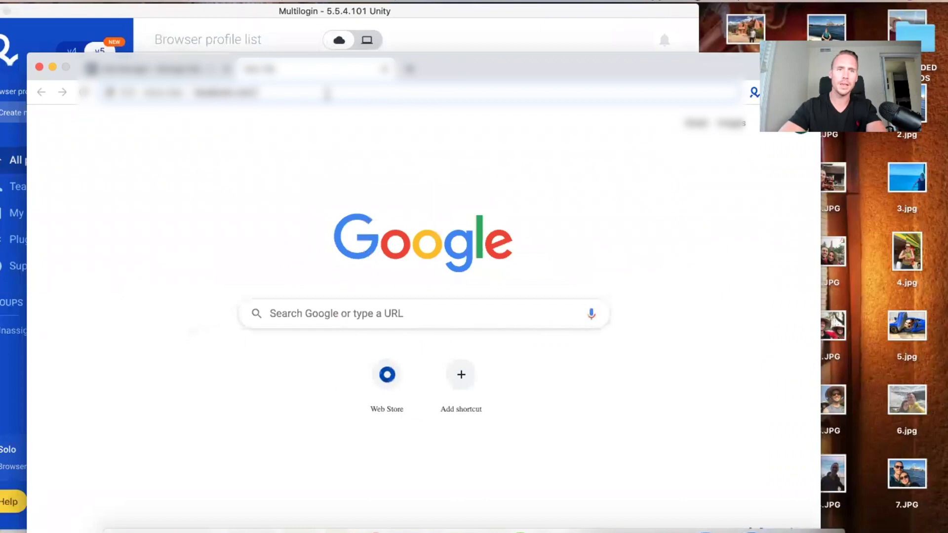
pyautogui.click(327, 93)
pyautogui.press('super+v')
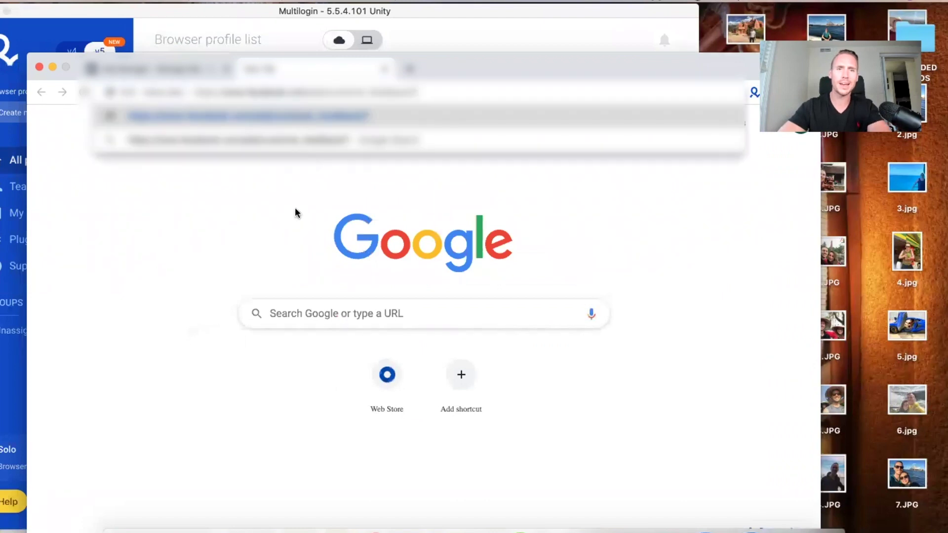
pyautogui.press('Return')
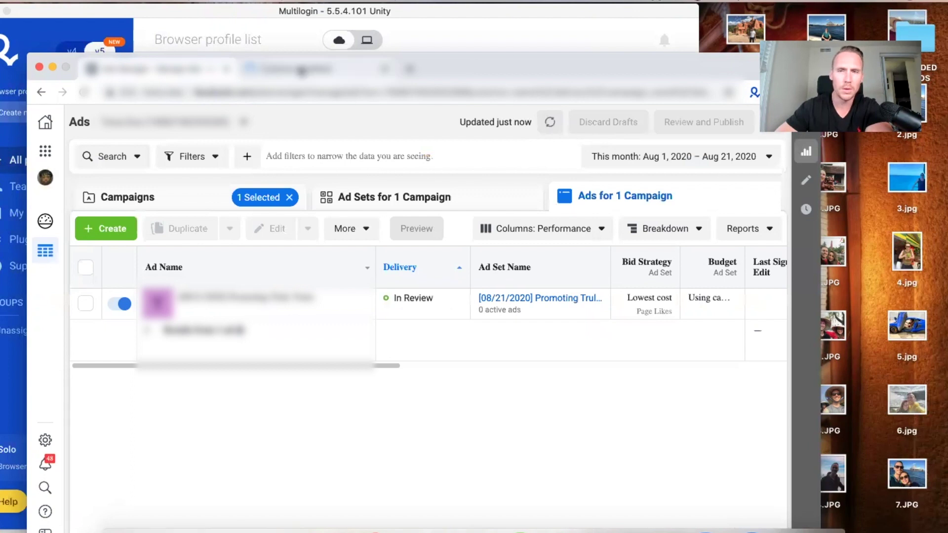
pyautogui.click(301, 70)
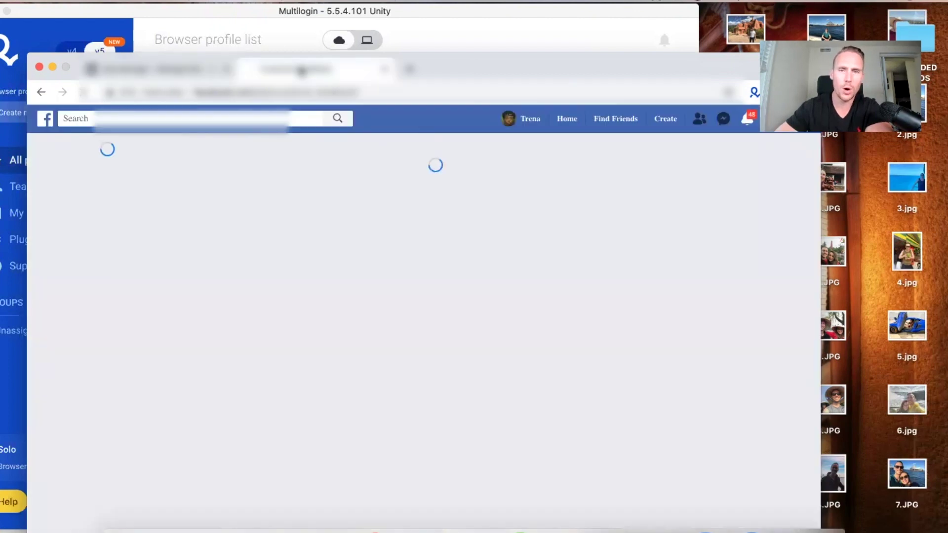
pyautogui.moveTo(577, 81); pyautogui.dragTo(547, 32)
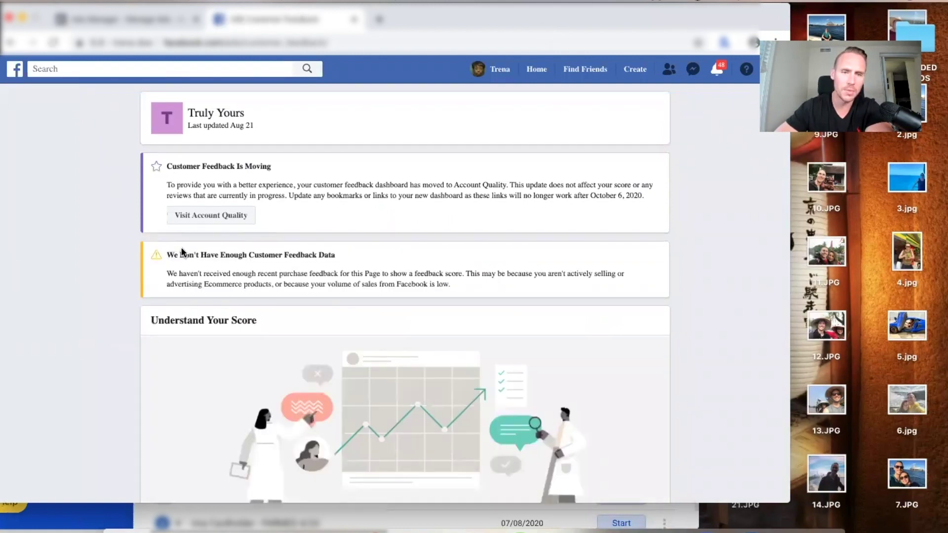
# Examine the Truly Yours customer feedback page and its non-e-commerce review request form, leaving the form unsubmitted.
pyautogui.scroll(-2, 182, 249)
pyautogui.scroll(-10, 181, 247)
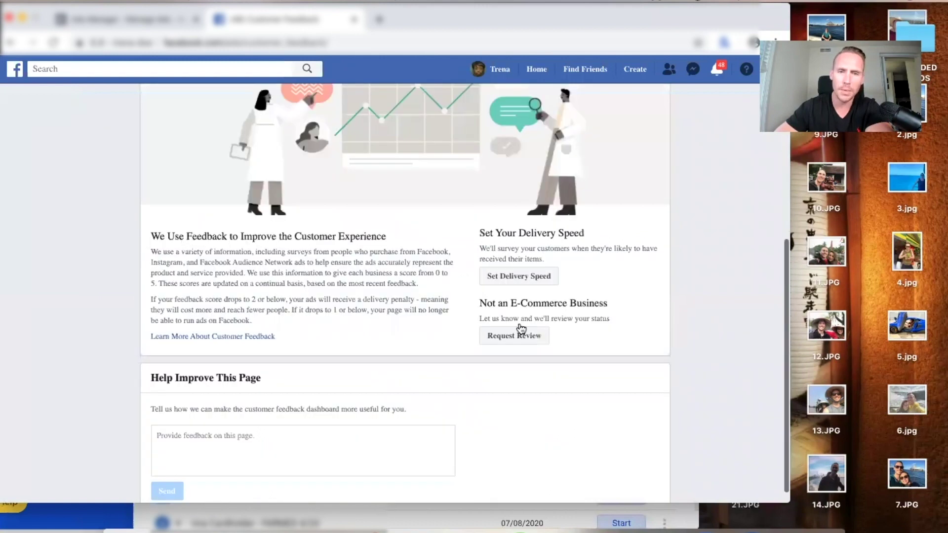
pyautogui.scroll(-1, 520, 327)
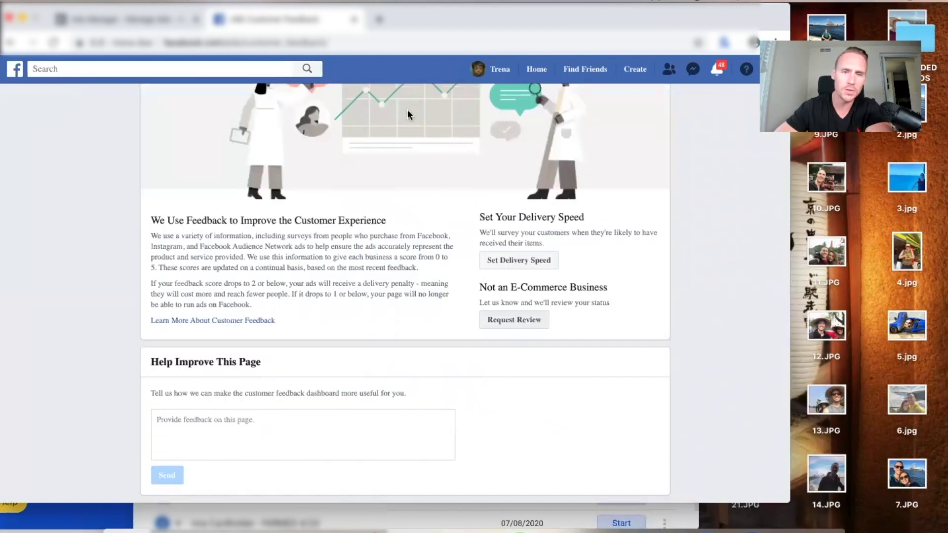
pyautogui.click(520, 321)
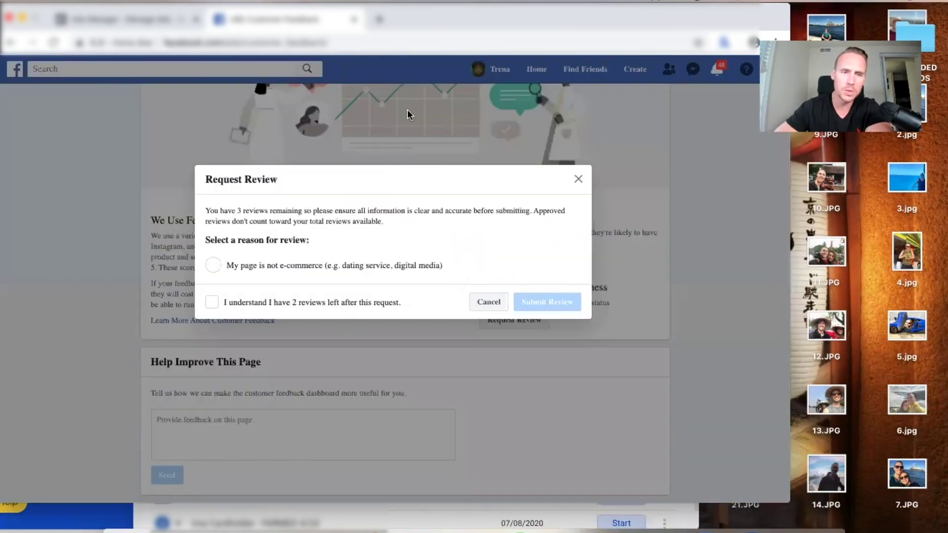
pyautogui.click(501, 307)
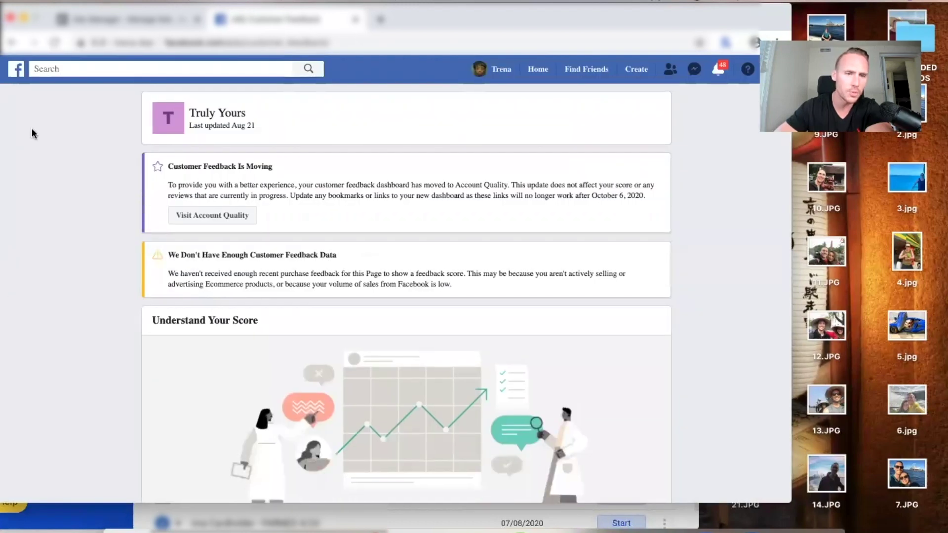
pyautogui.scroll(-7, 105, 266)
pyautogui.scroll(1, 22, 91)
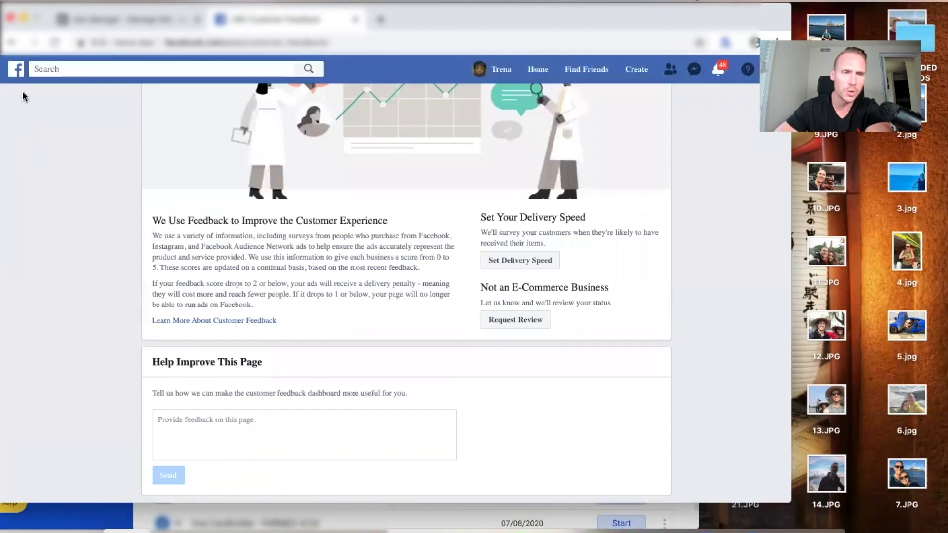
# Try to submit a review request for Truly Yours as not e-commerce, acknowledging the 2 reviews left after the request.
pyautogui.scroll(7, 50, 278)
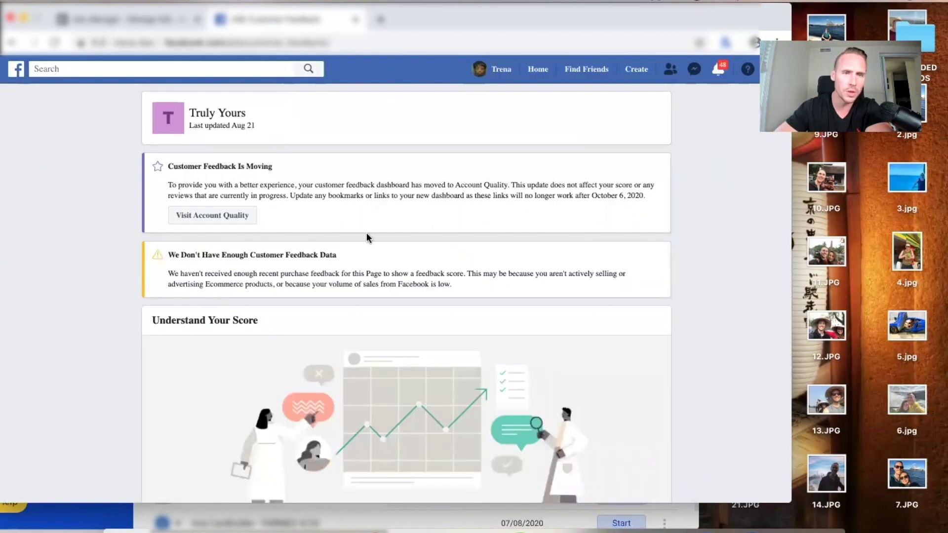
pyautogui.scroll(-7, 533, 286)
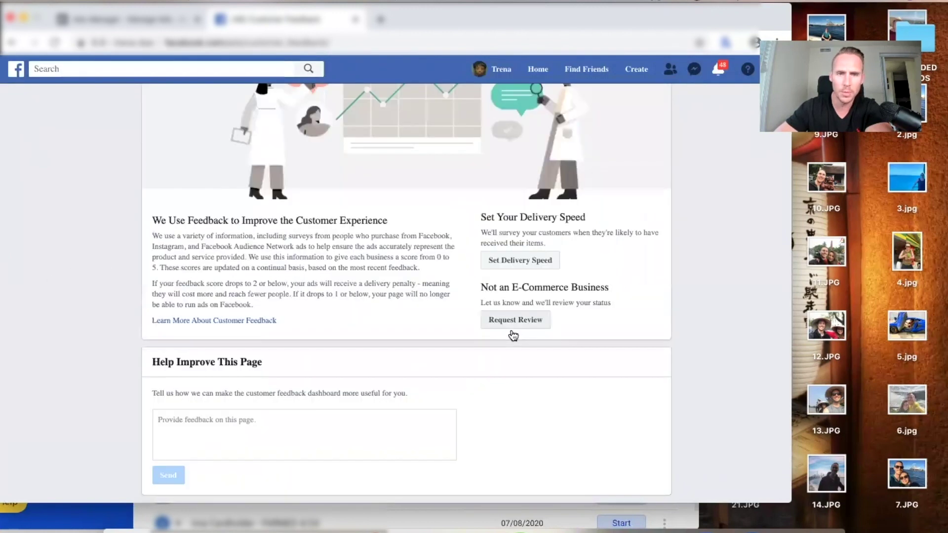
pyautogui.click(513, 335)
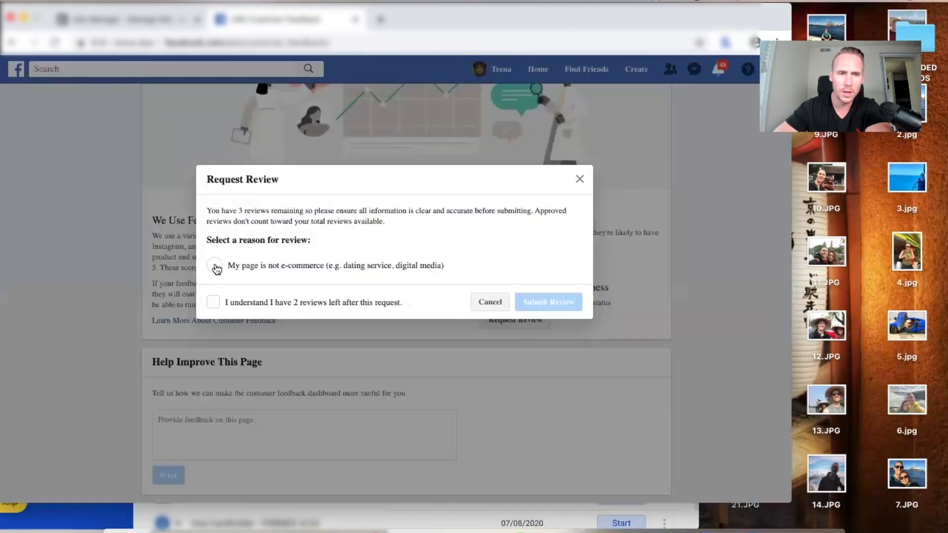
pyautogui.click(215, 267)
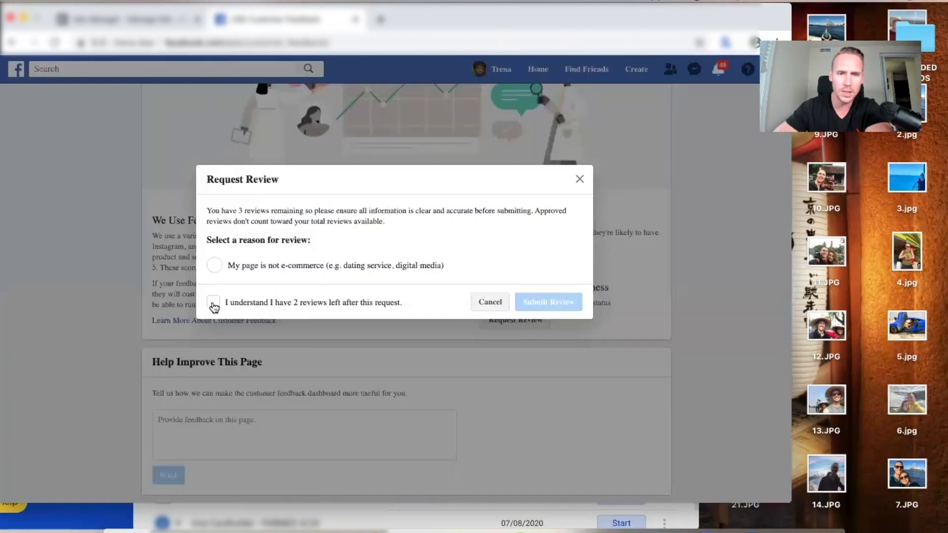
pyautogui.press('Tab')
pyautogui.press('space')
pyautogui.click(551, 302)
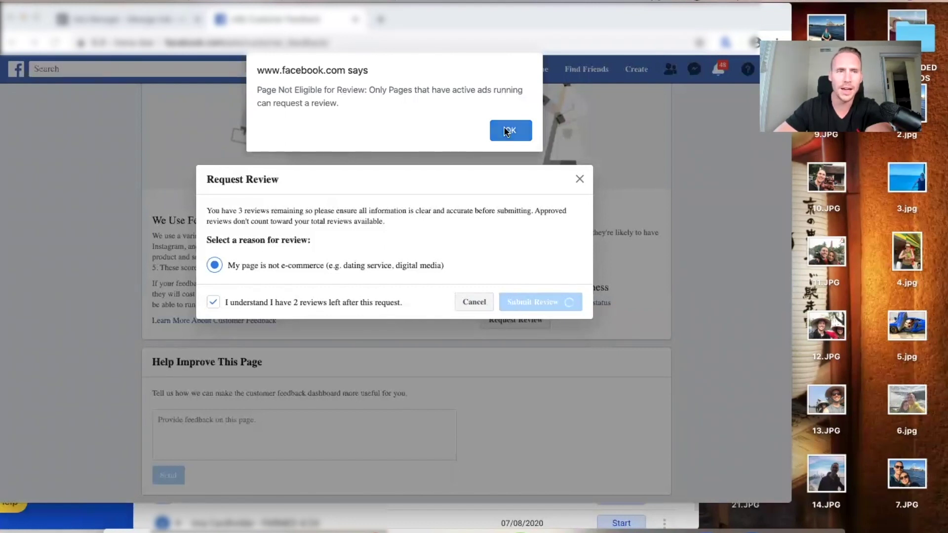
# Check the Promoting Truly Yours ad's delivery with refreshed table data, and close the feedback page's review request form.
pyautogui.click(131, 22)
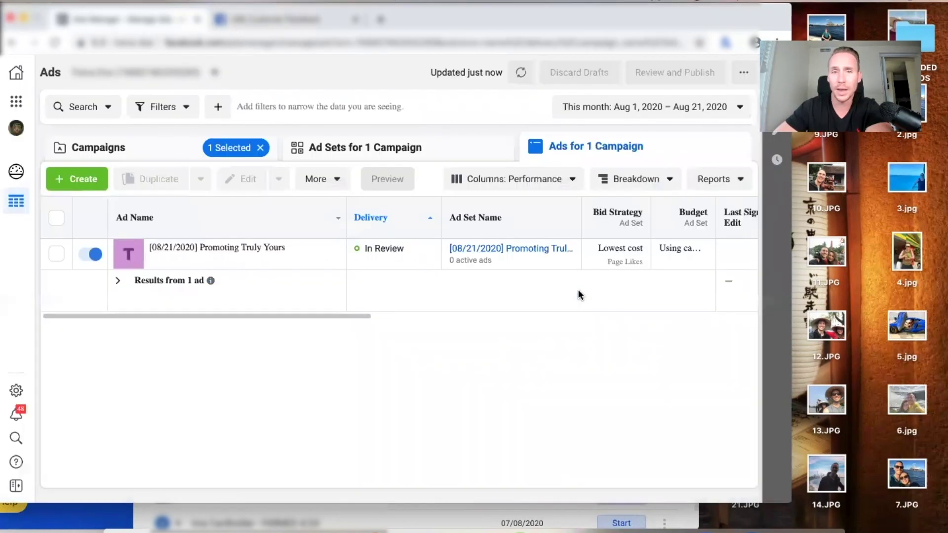
pyautogui.click(522, 75)
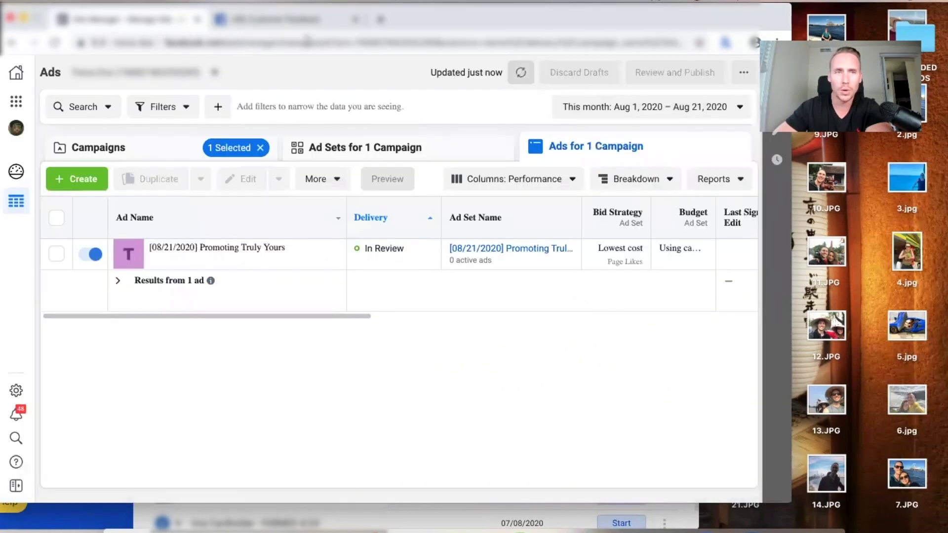
pyautogui.hotkey('ctrl', 'Tab')
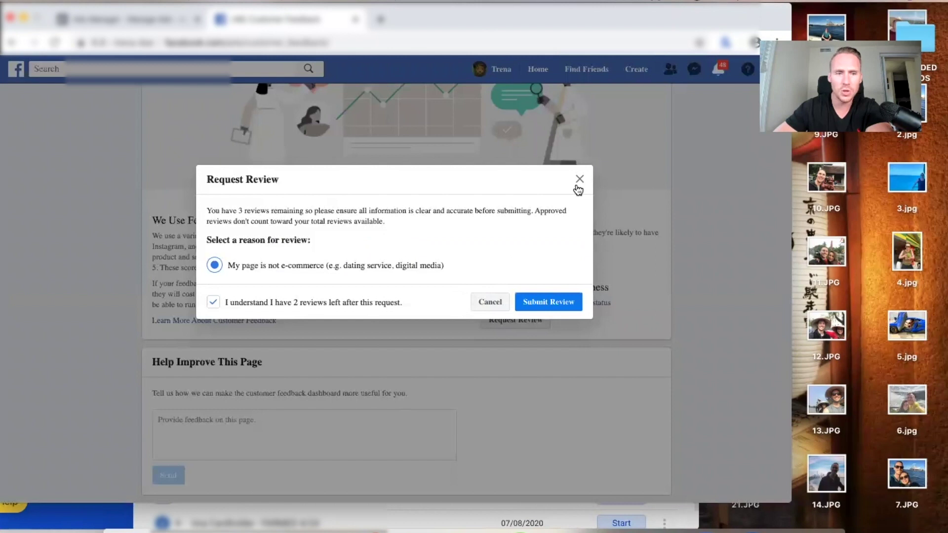
pyautogui.click(579, 180)
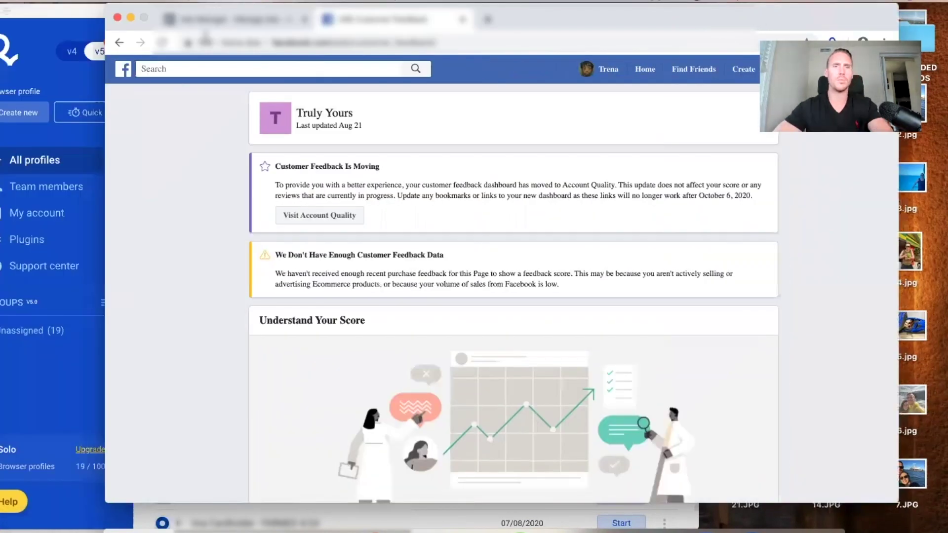
# Open the customer feedback dashboard in the other account's browser and read another Page's recent review results.
pyautogui.click(257, 45)
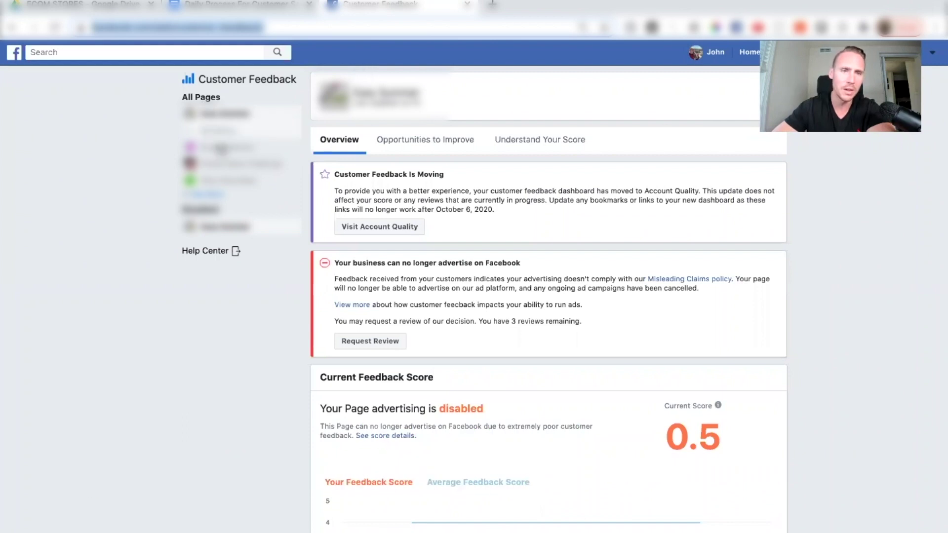
pyautogui.click(221, 148)
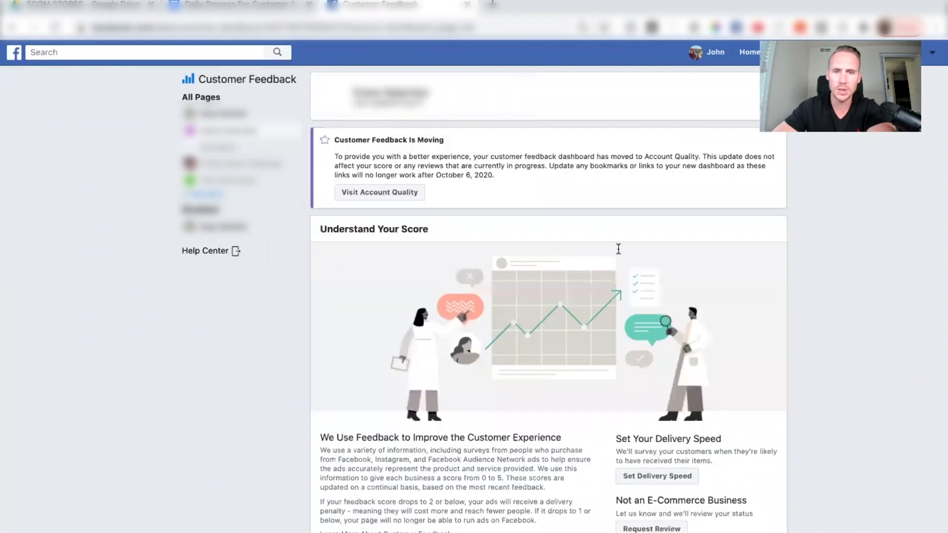
pyautogui.tripleClick(325, 236)
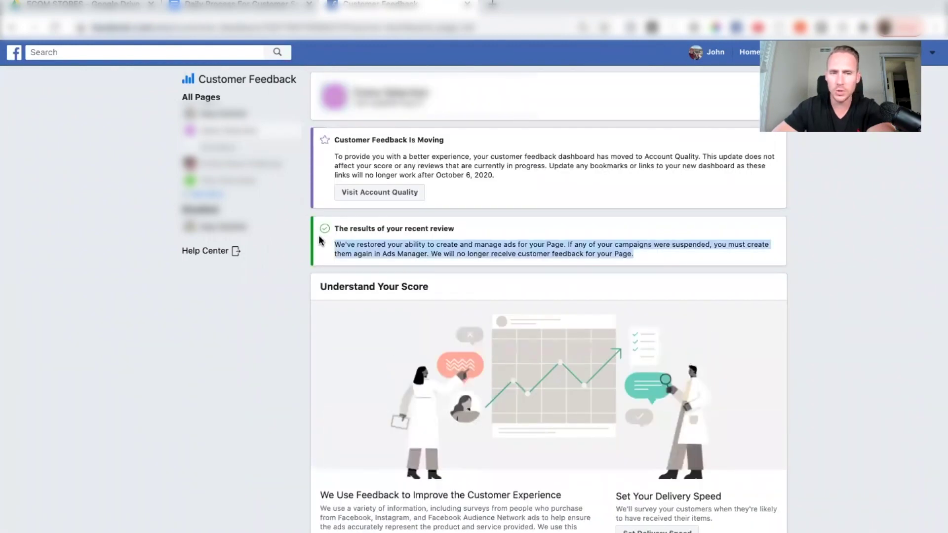
pyautogui.click(430, 242)
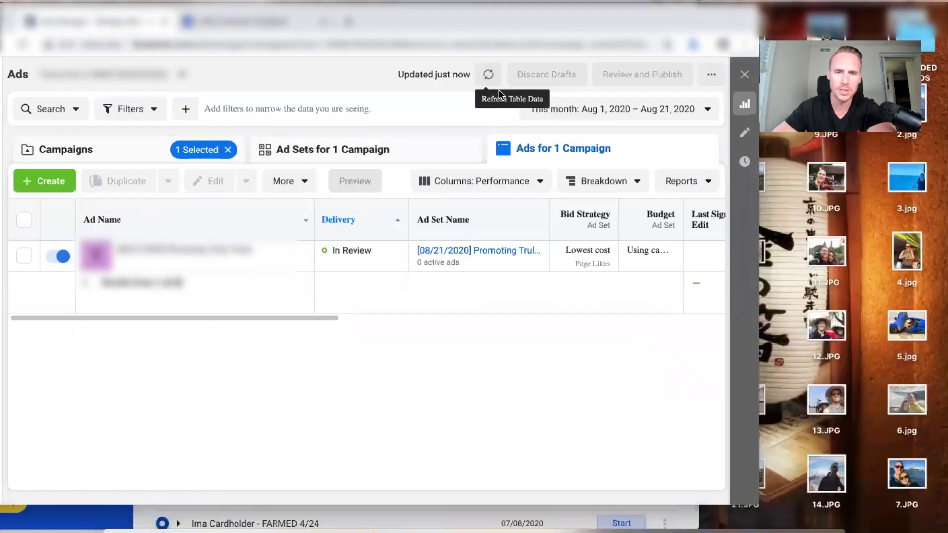
# Refresh the Truly Yours ad data and try again to submit the Page's non-e-commerce review request, closing the form.
pyautogui.click(493, 75)
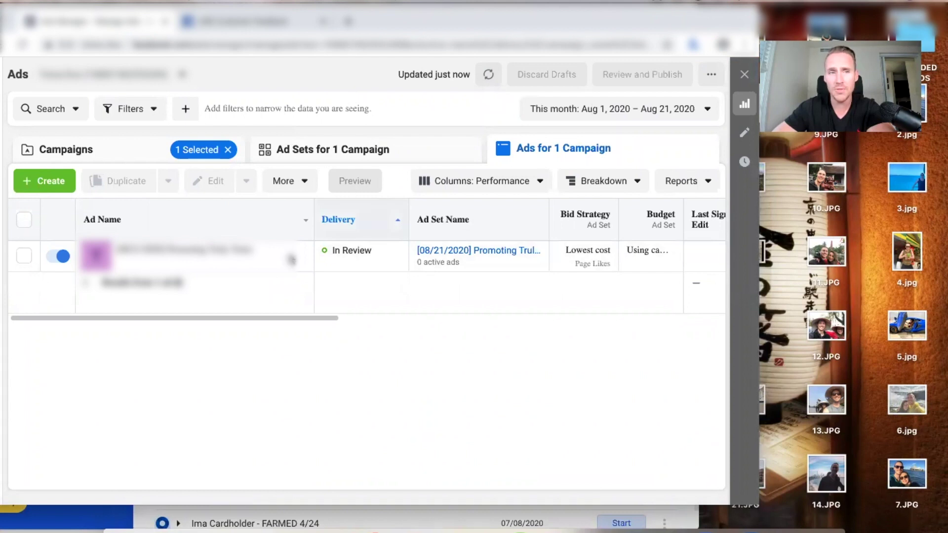
pyautogui.click(237, 23)
pyautogui.scroll(-6, 526, 388)
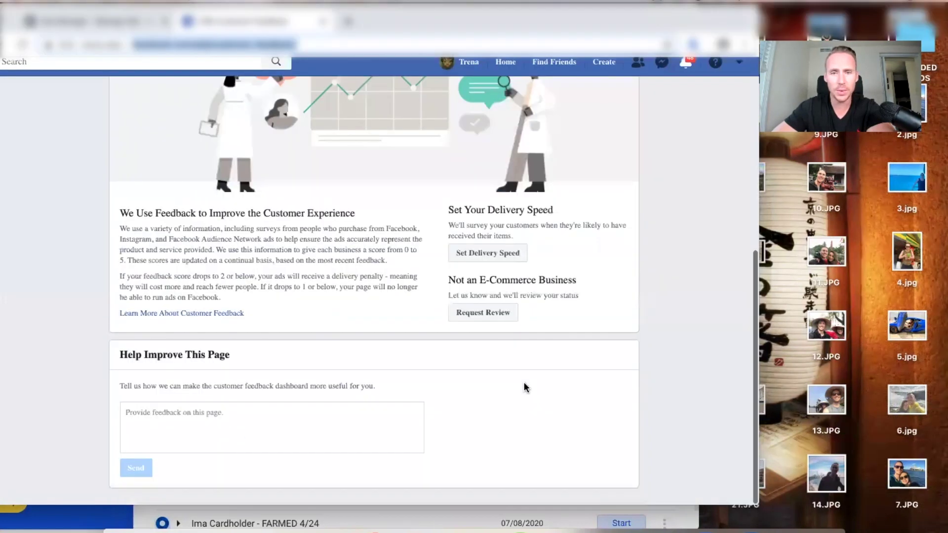
pyautogui.click(483, 312)
pyautogui.click(212, 305)
pyautogui.click(516, 304)
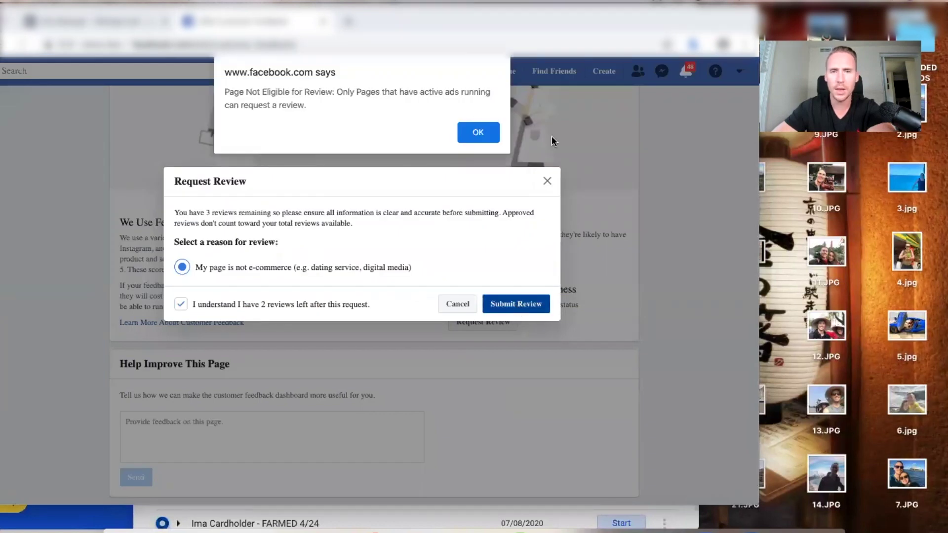
pyautogui.click(480, 135)
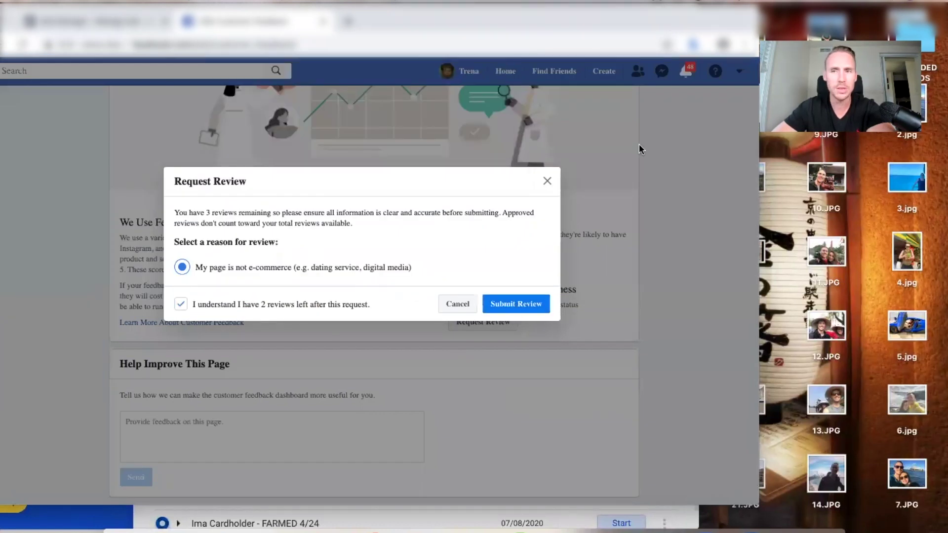
pyautogui.press('Escape')
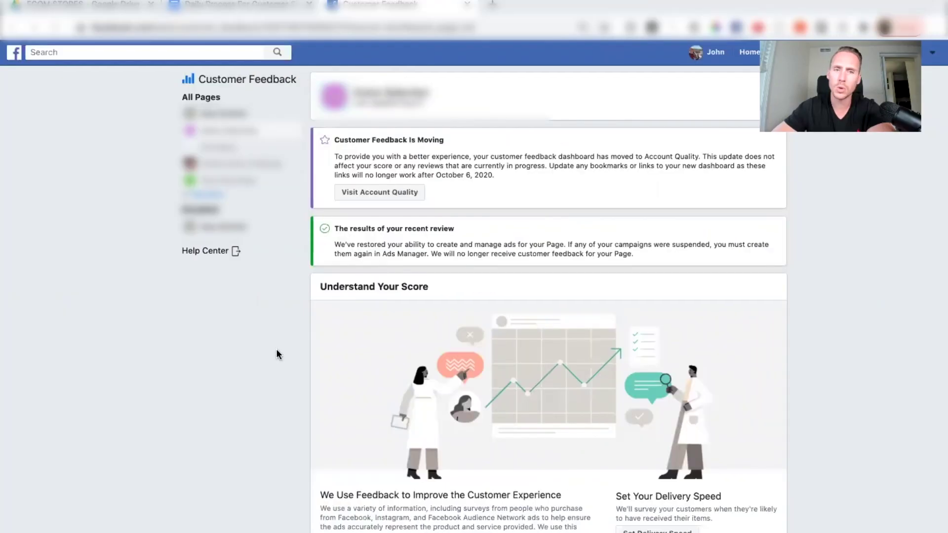
# Examine the restored Page's review decision and the score information below it in the other account's feedback dashboard.
pyautogui.moveTo(635, 253); pyautogui.dragTo(790, 30)
pyautogui.click(814, 215)
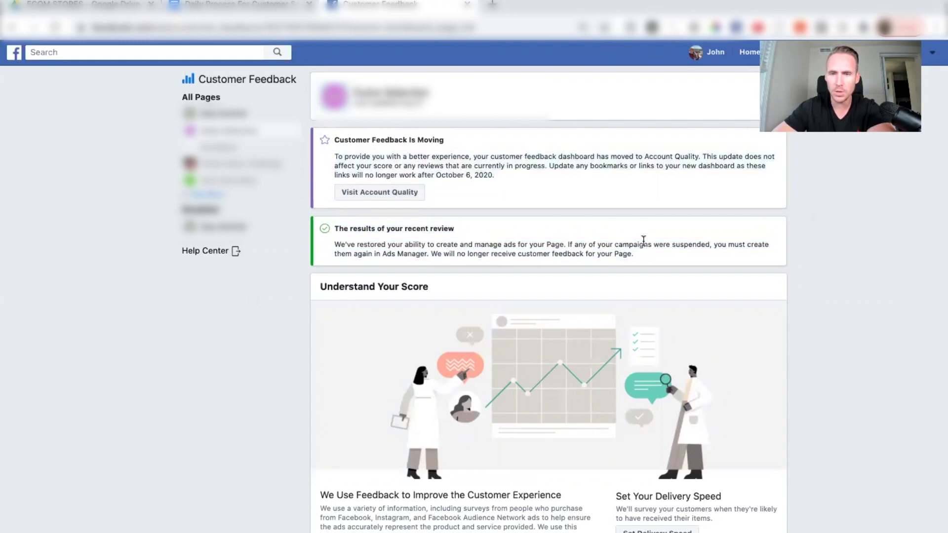
pyautogui.moveTo(634, 254); pyautogui.dragTo(327, 248)
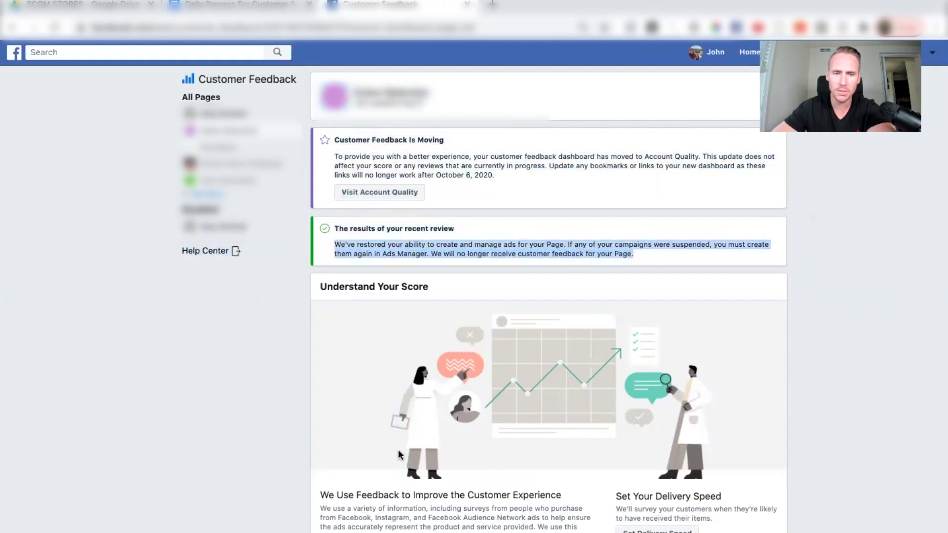
pyautogui.scroll(-2, 401, 454)
pyautogui.scroll(-3, 400, 455)
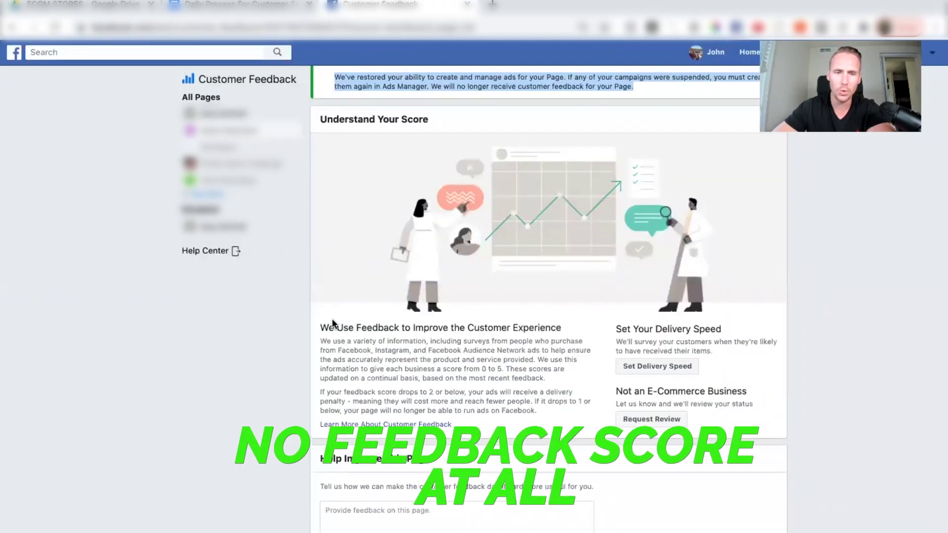
pyautogui.scroll(3, 383, 464)
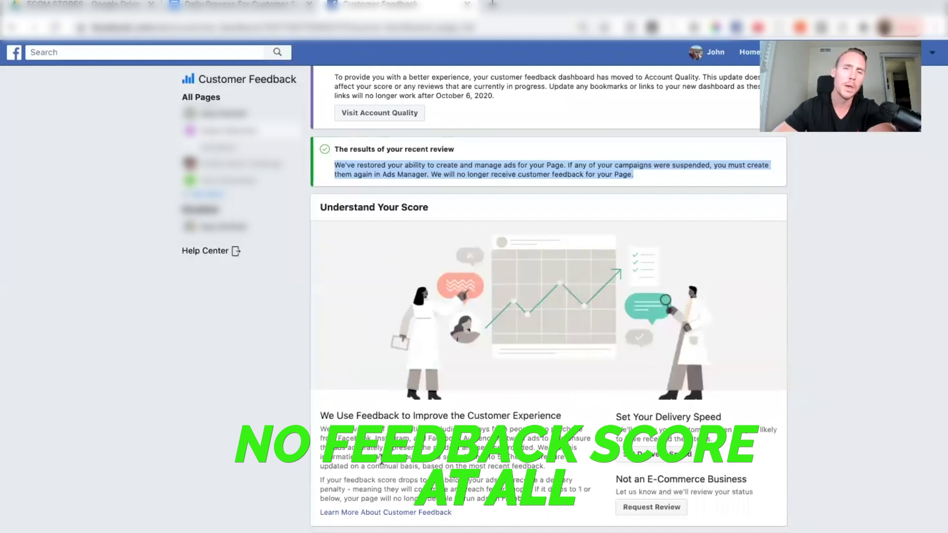
pyautogui.click(278, 475)
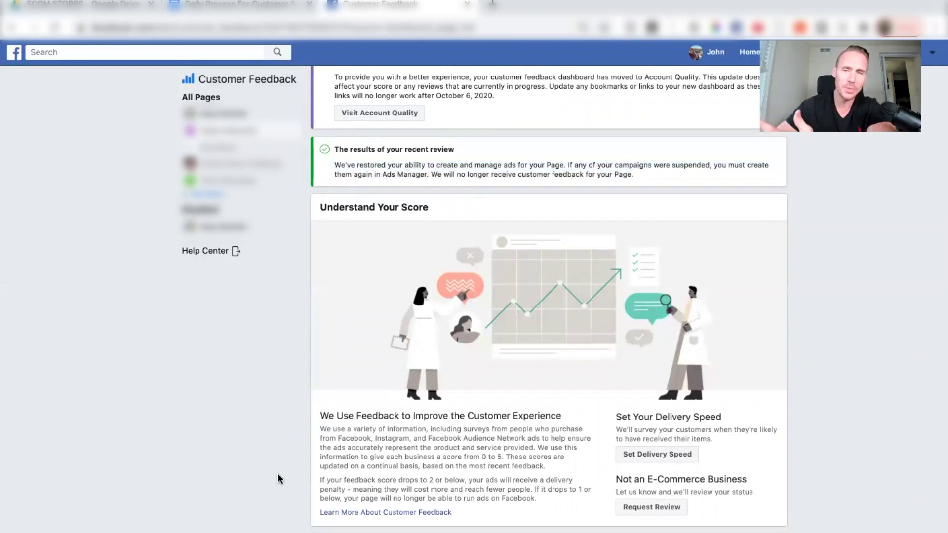